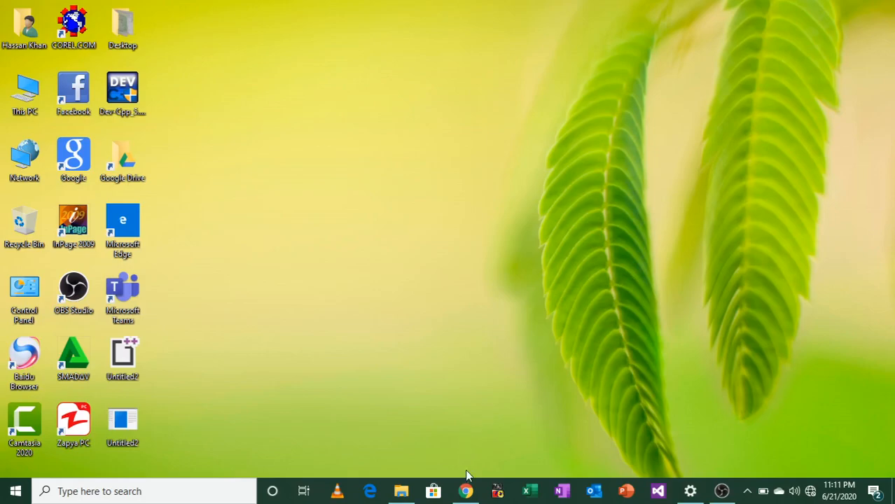
# - Switch to Chrome, look through the Dev CPP download search results and view the Filehippo page for DEV-C++ 5.11.492
pyautogui.moveTo(466, 491)
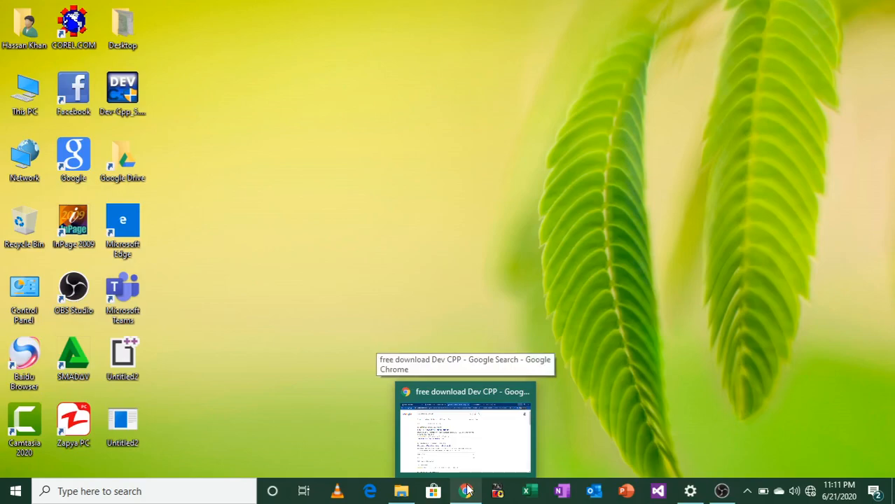
pyautogui.click(466, 491)
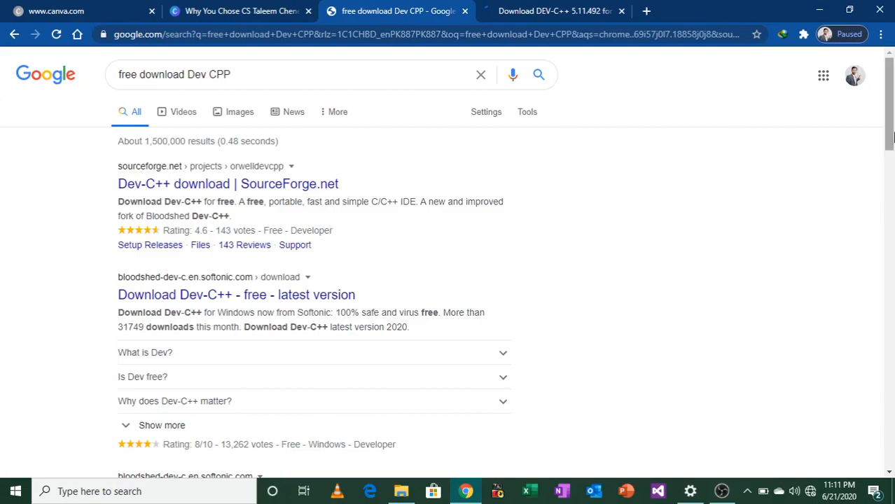
pyautogui.moveTo(888, 137); pyautogui.dragTo(891, 203)
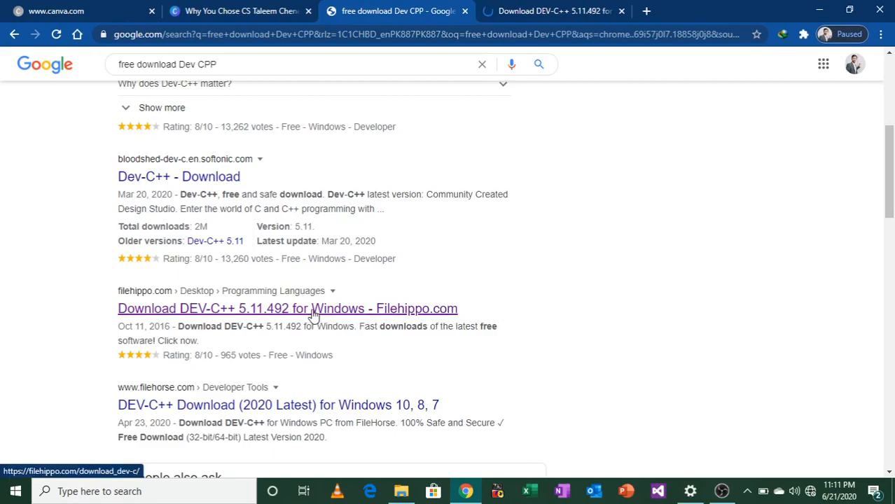
pyautogui.click(586, 13)
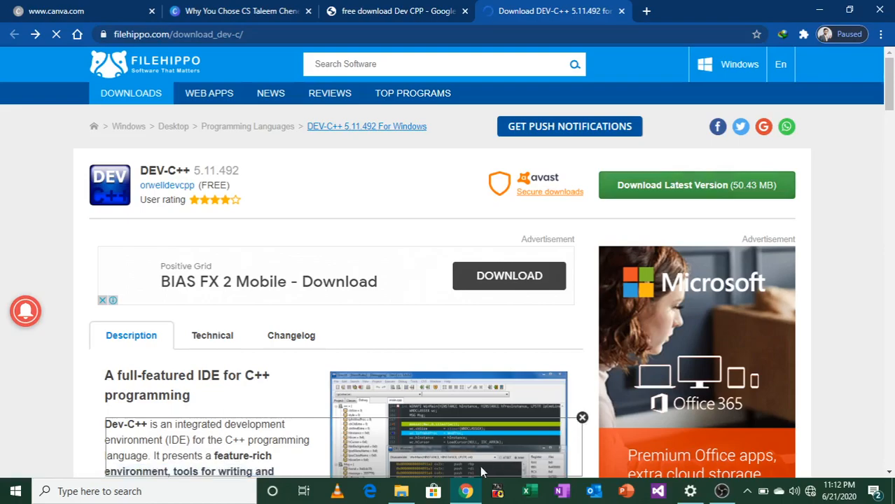
# - From File Explorer, run Dev-Cpp_5.11_TDM-GCC_4.9.2_Setup in English, accept the license and do a Full install to C:\Program Files (x86)\Dev-Cpp
pyautogui.click(401, 492)
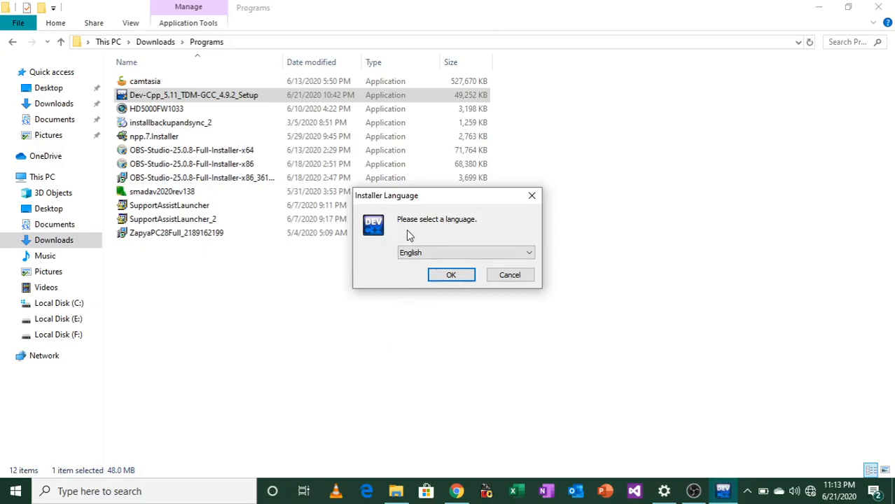
pyautogui.click(450, 275)
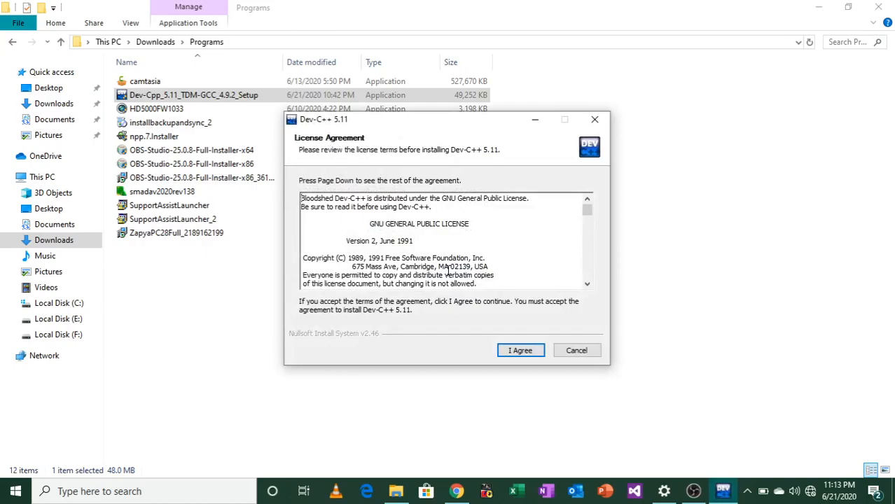
pyautogui.click(518, 351)
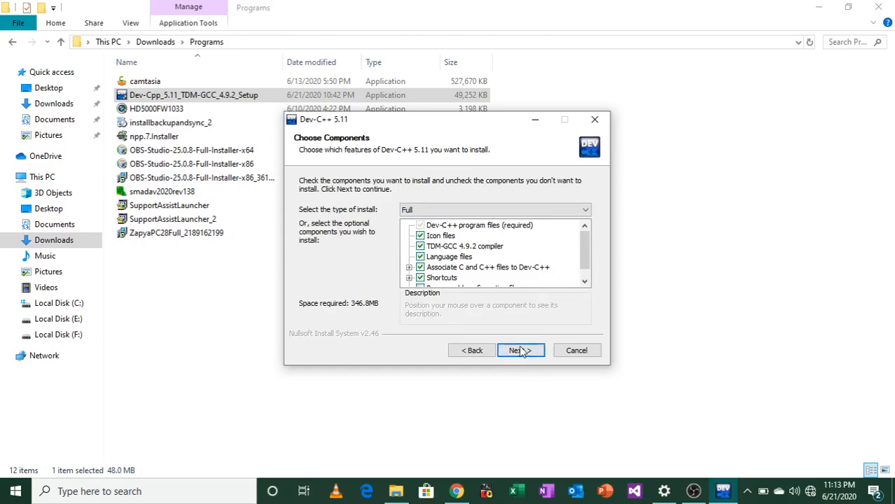
pyautogui.click(521, 351)
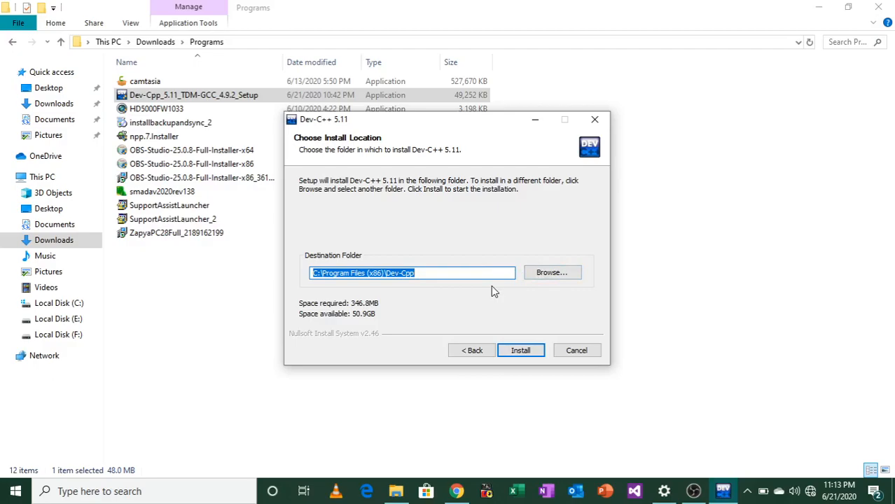
pyautogui.click(519, 353)
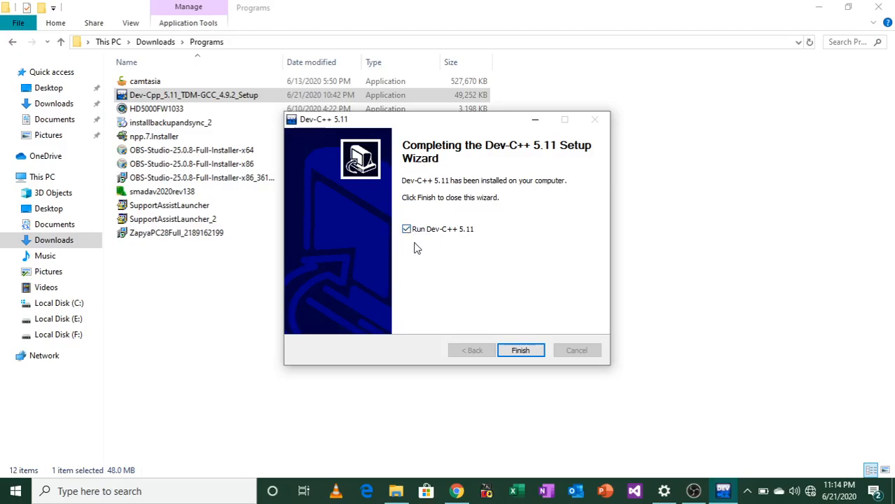
# - Finish the setup with Run Dev-C++ 5.11 enabled and choose English (Original) in the first-time configuration
pyautogui.click(524, 351)
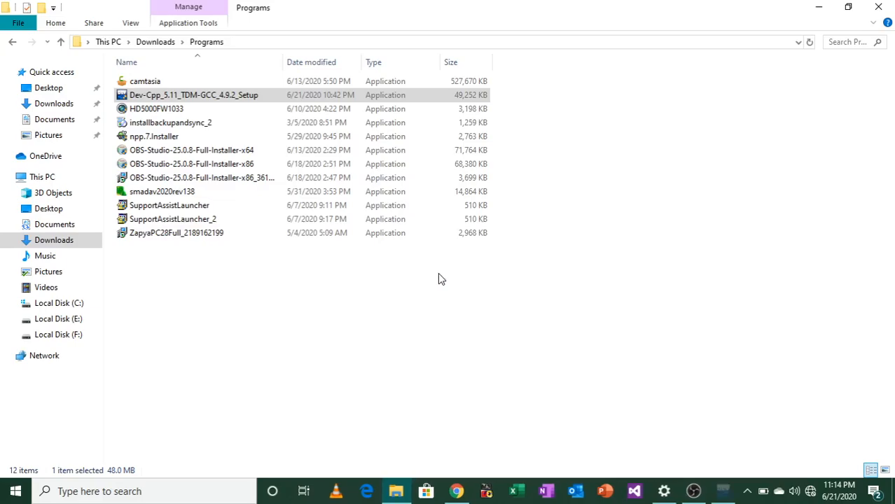
pyautogui.click(724, 492)
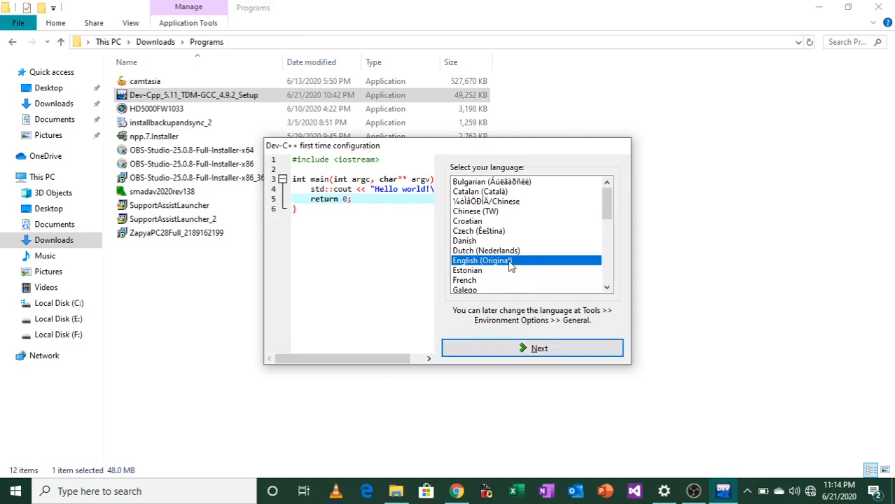
pyautogui.click(540, 350)
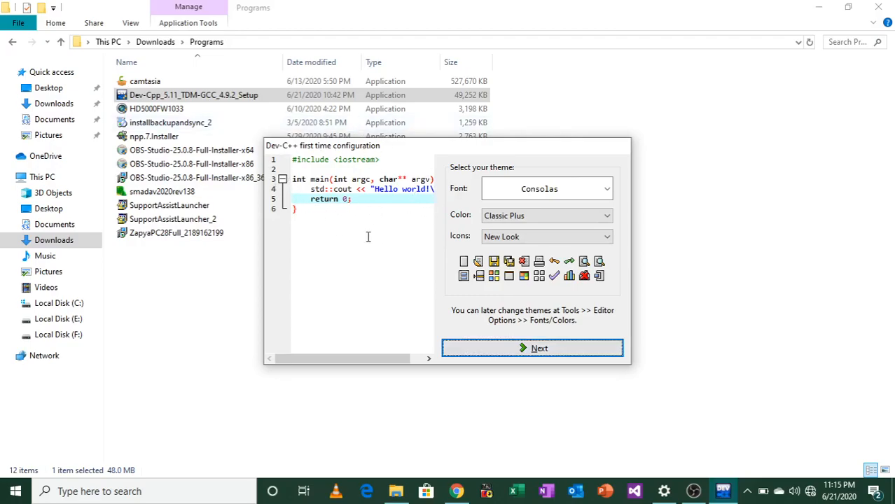
# - Preview the Cooper Black and Corbel editor fonts in the theme settings and return the font to Consolas
pyautogui.click(608, 190)
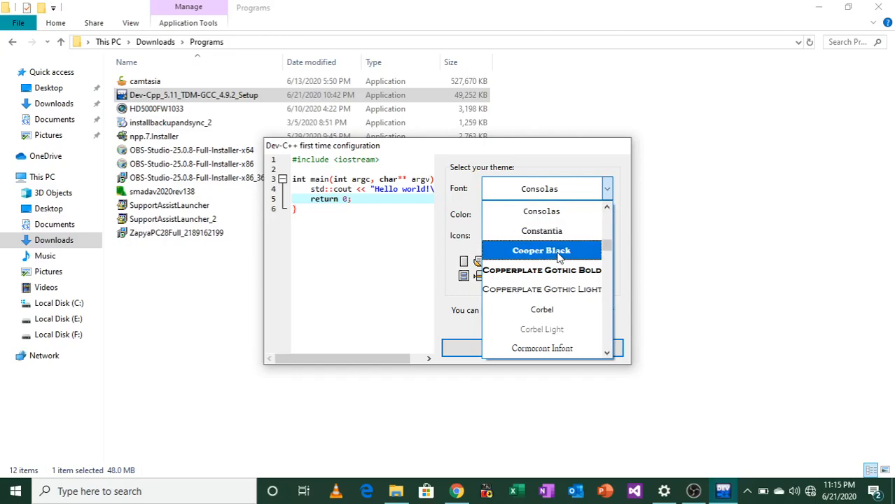
pyautogui.click(559, 252)
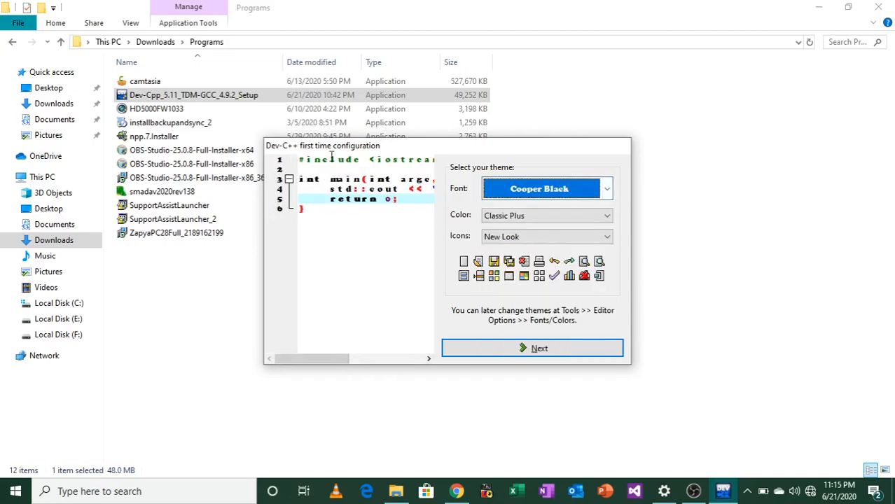
pyautogui.click(607, 189)
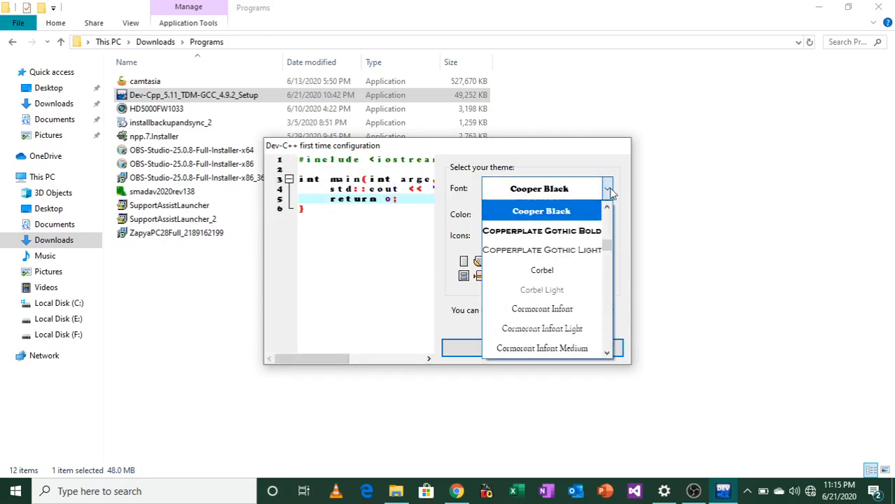
pyautogui.click(551, 272)
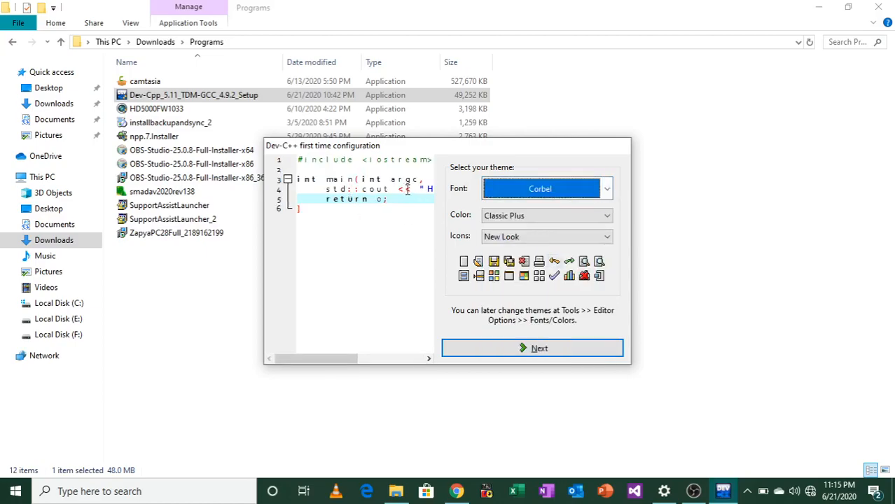
pyautogui.click(607, 190)
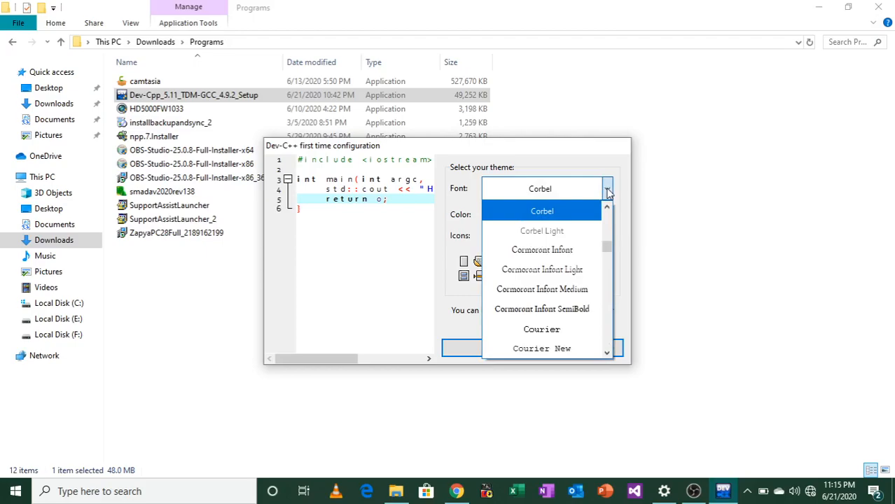
pyautogui.write('con')
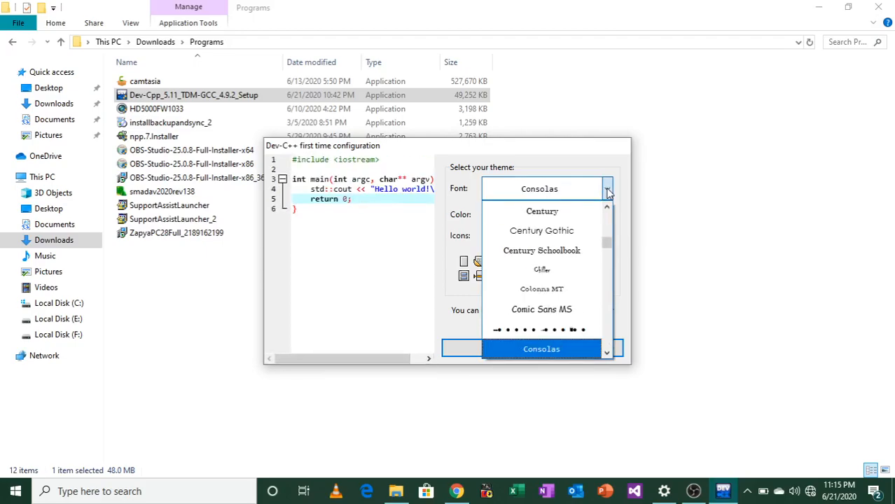
pyautogui.click(562, 349)
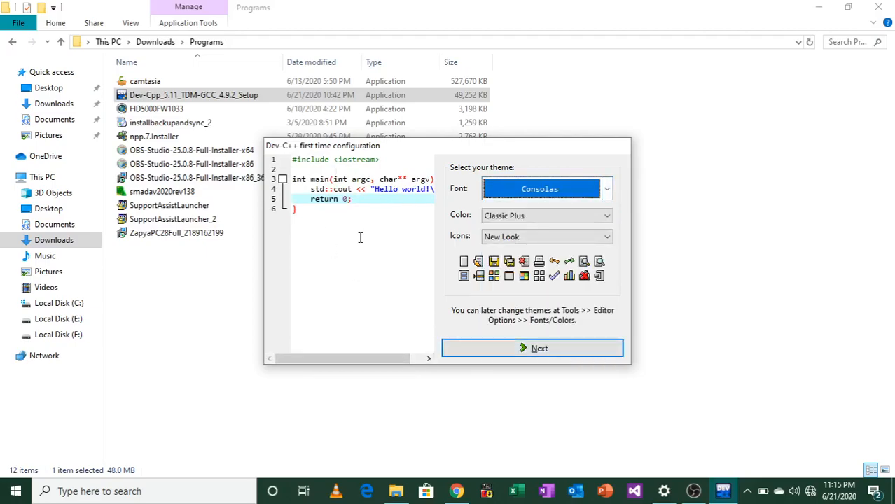
# - Preview the Twilight and Visual Studio color themes and return the color theme to Classic Plus
pyautogui.click(606, 216)
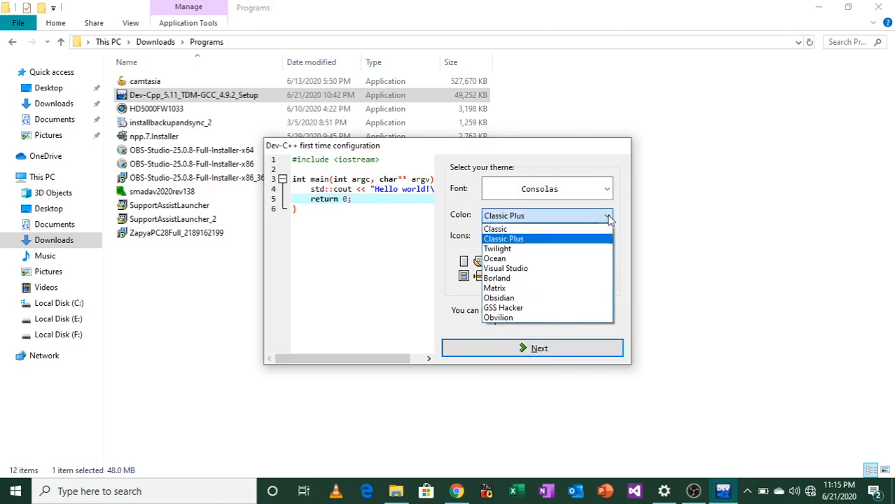
pyautogui.click(512, 249)
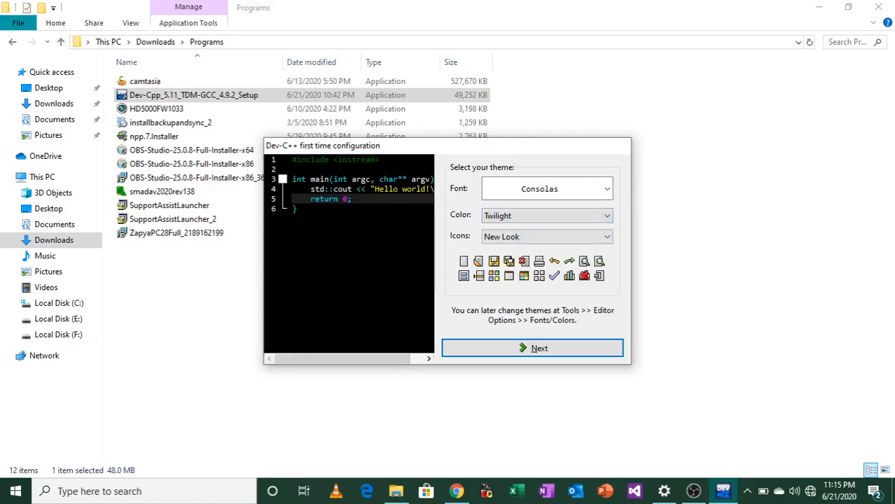
pyautogui.click(605, 216)
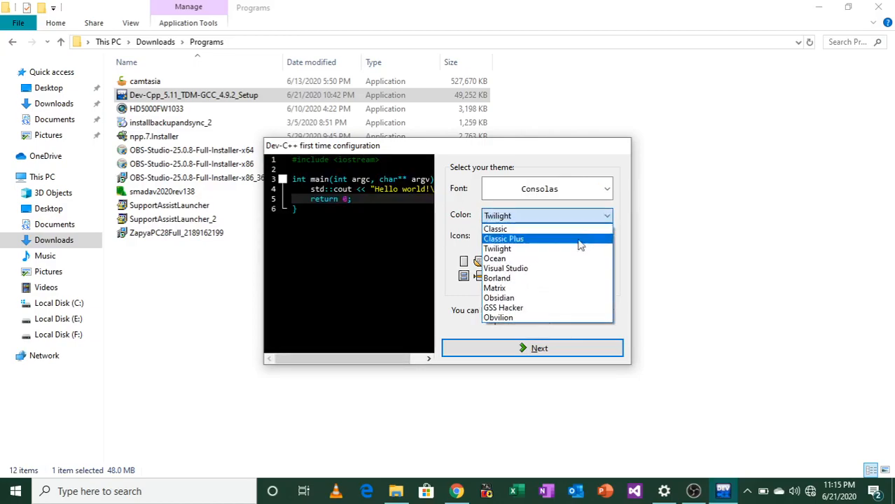
pyautogui.click(532, 269)
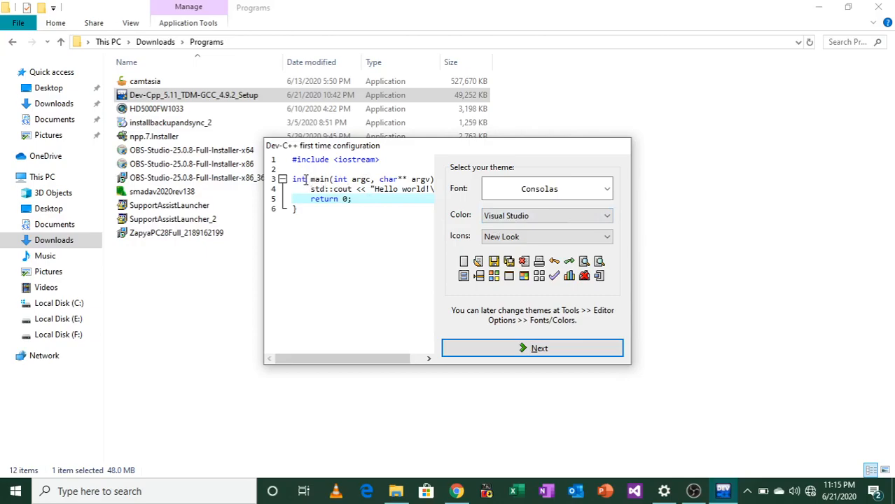
pyautogui.click(606, 219)
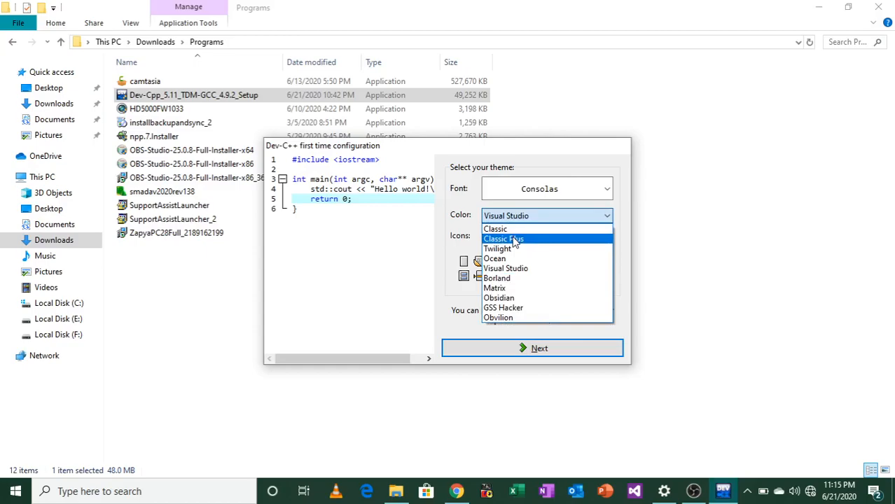
pyautogui.click(514, 240)
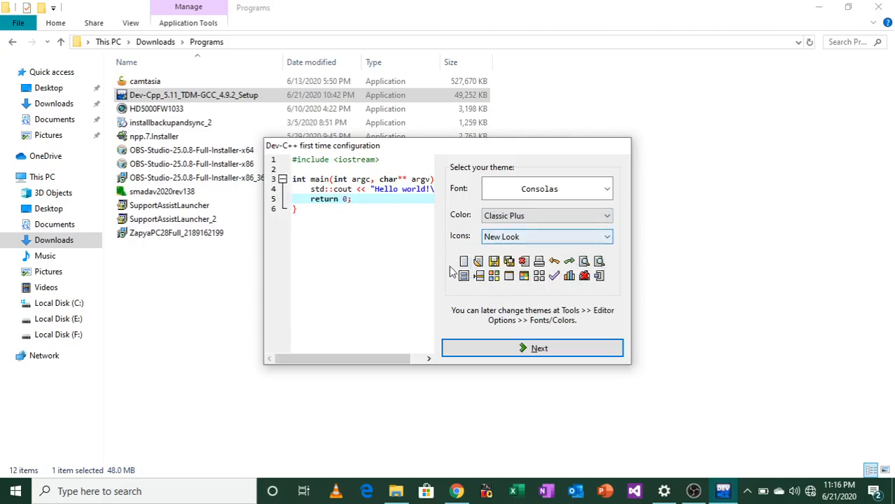
# - Preview the Gnome and Blue icon sets and return the icons to New Look
pyautogui.click(607, 238)
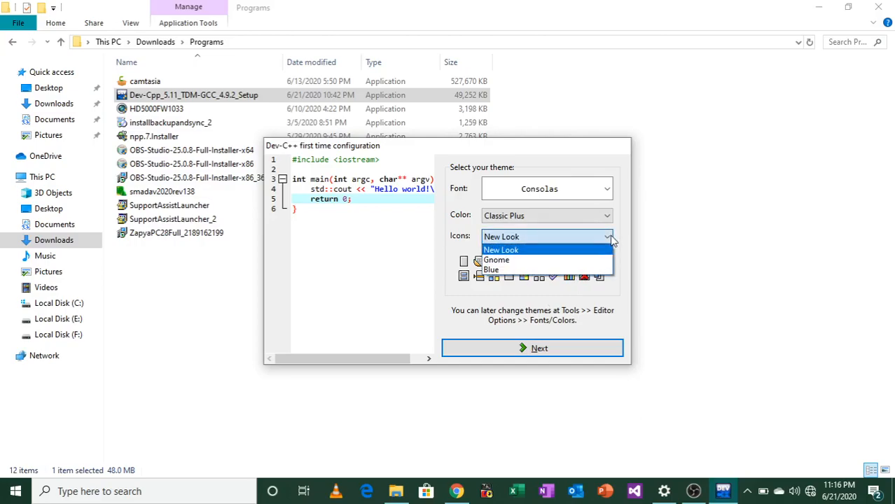
pyautogui.click(516, 260)
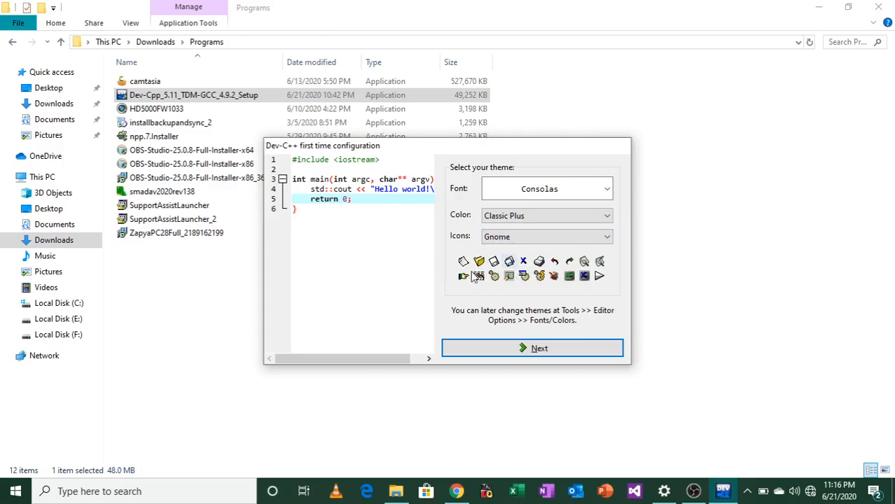
pyautogui.click(608, 238)
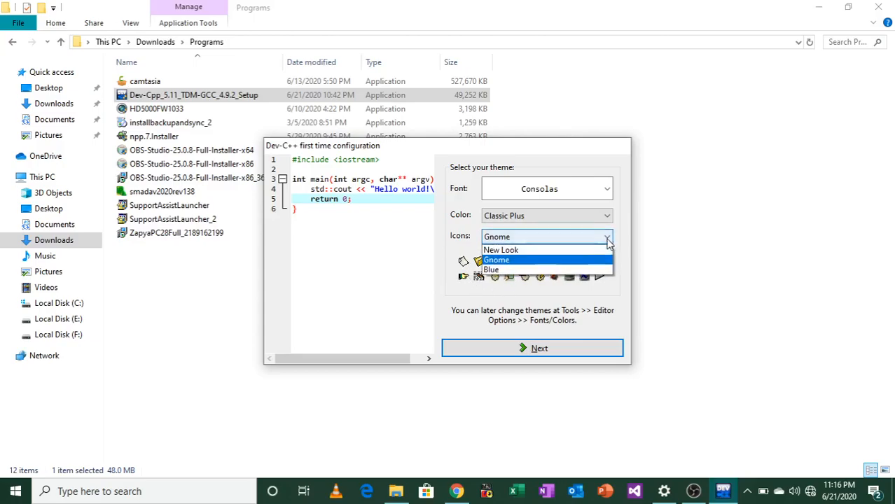
pyautogui.click(515, 268)
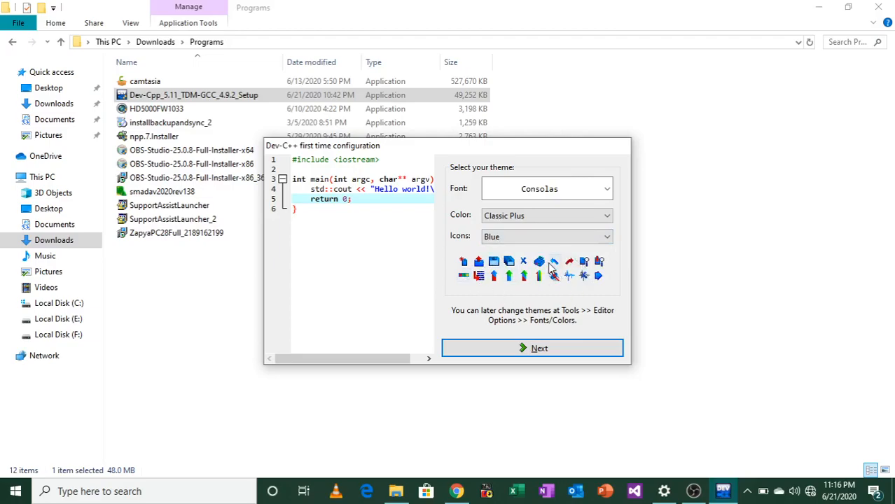
pyautogui.click(605, 238)
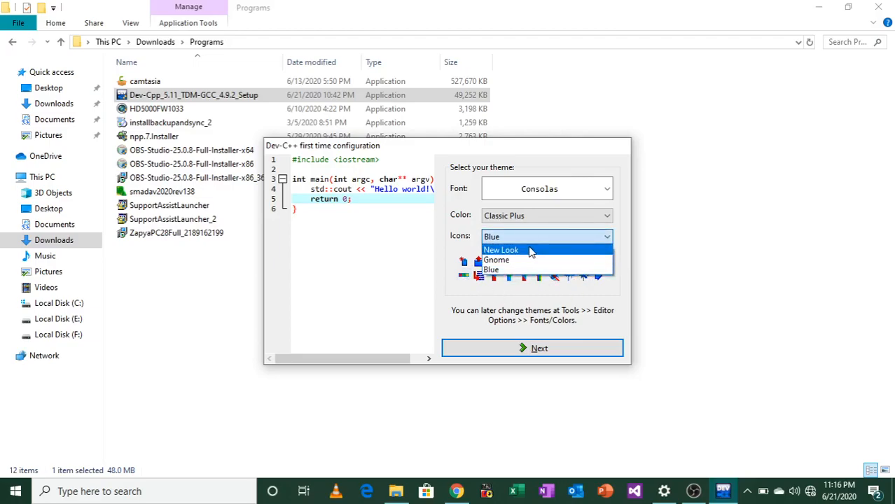
pyautogui.click(529, 250)
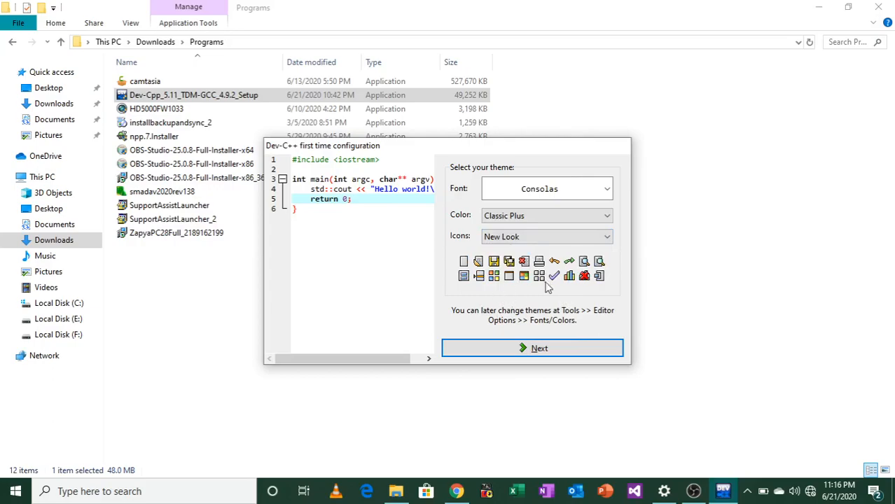
# - Accept the theme with Consolas, Classic Plus and New Look and complete the first-time configuration
pyautogui.click(539, 349)
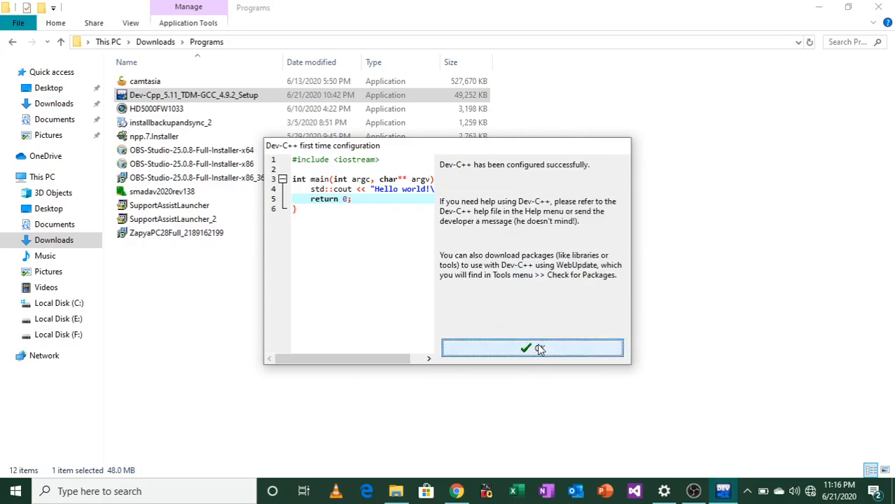
pyautogui.click(539, 349)
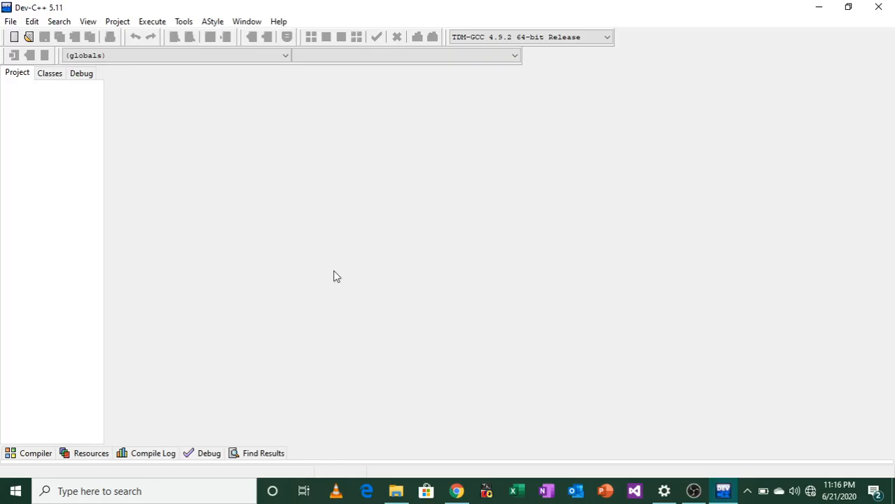
# - Create a new empty source file
pyautogui.click(11, 22)
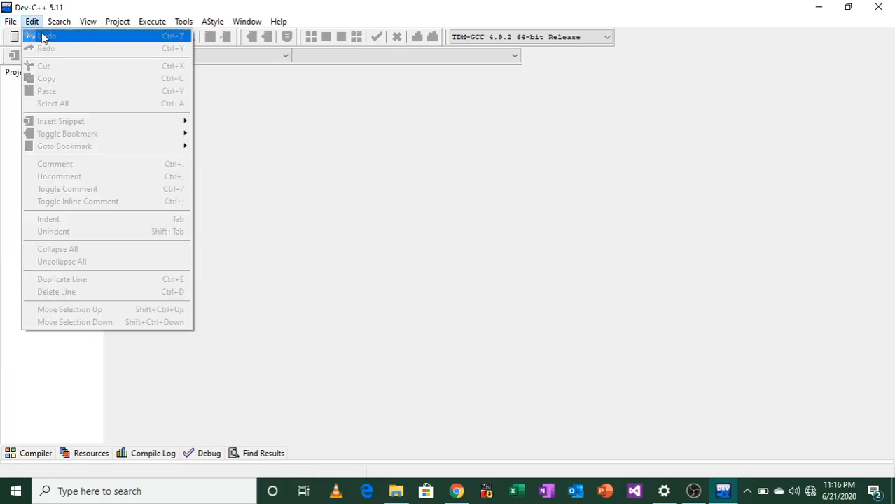
pyautogui.moveTo(73, 39)
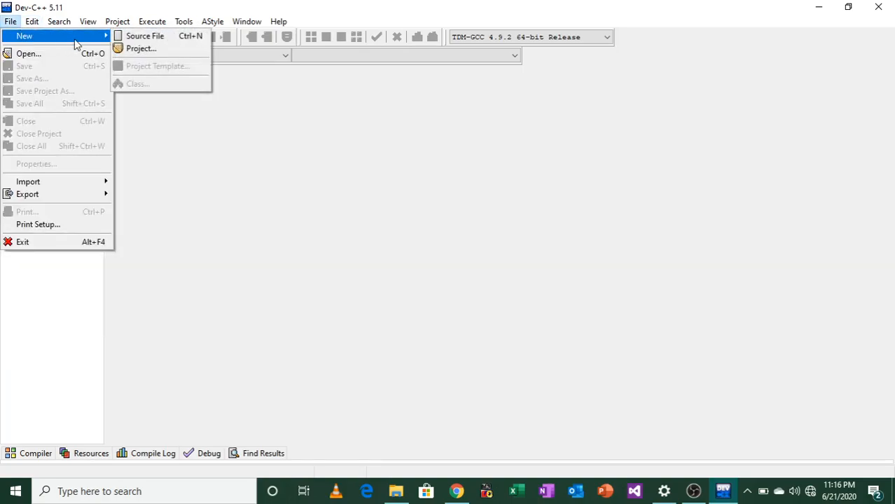
pyautogui.click(144, 37)
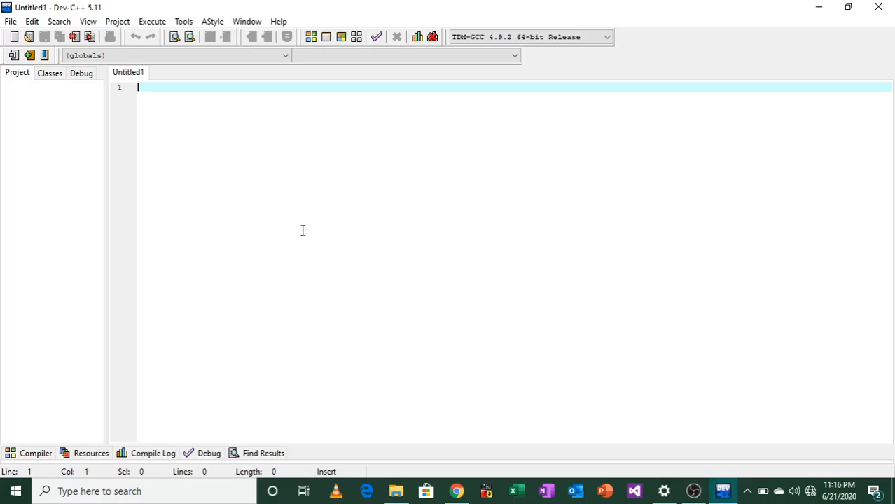
# - Set the editor font size to 20 in the editor options, keeping Consolas, and apply the change
pyautogui.click(184, 22)
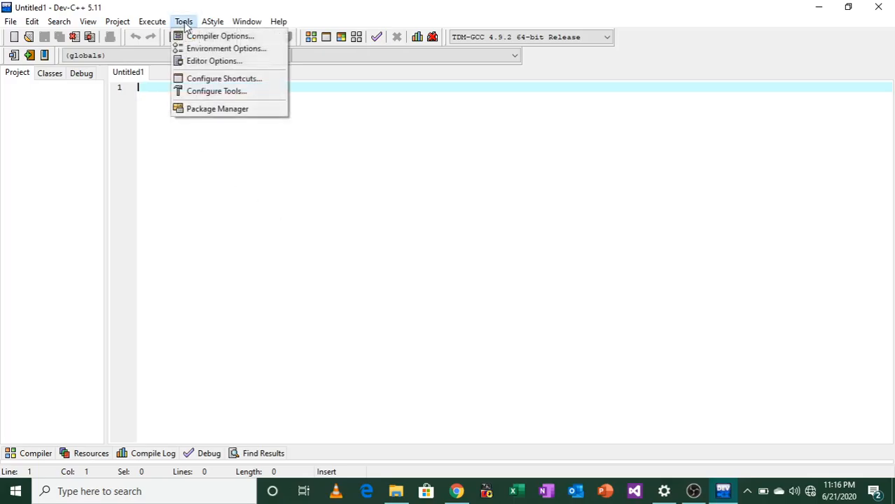
pyautogui.click(217, 61)
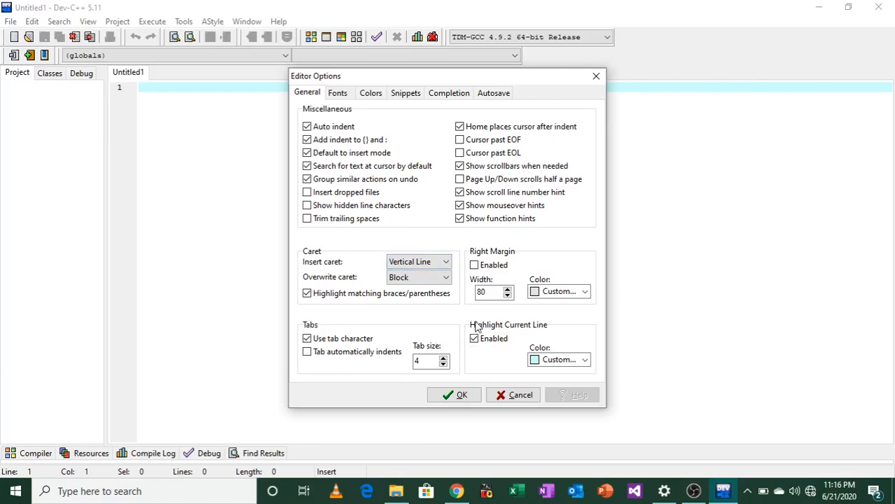
pyautogui.click(338, 93)
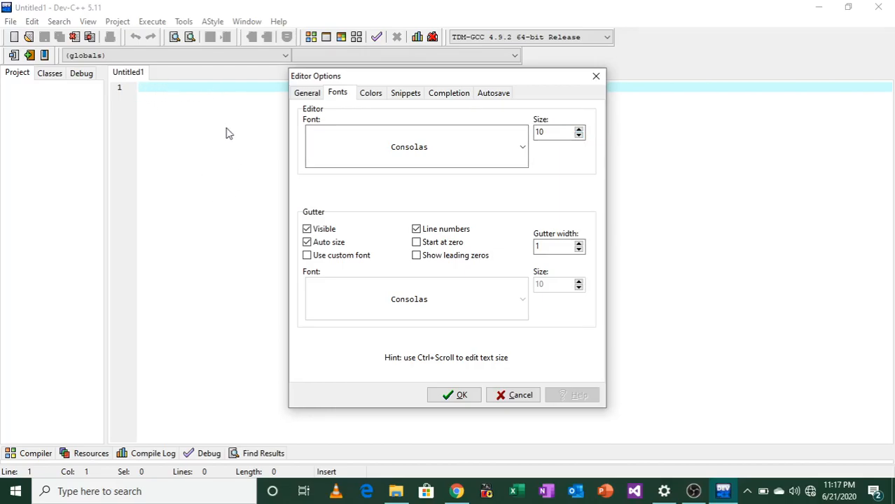
pyautogui.click(578, 136)
pyautogui.click(578, 136)
pyautogui.click(578, 136)
pyautogui.click(578, 136)
pyautogui.click(578, 130)
pyautogui.click(578, 130)
pyautogui.click(578, 130)
pyautogui.click(578, 130)
pyautogui.click(578, 129)
pyautogui.click(578, 130)
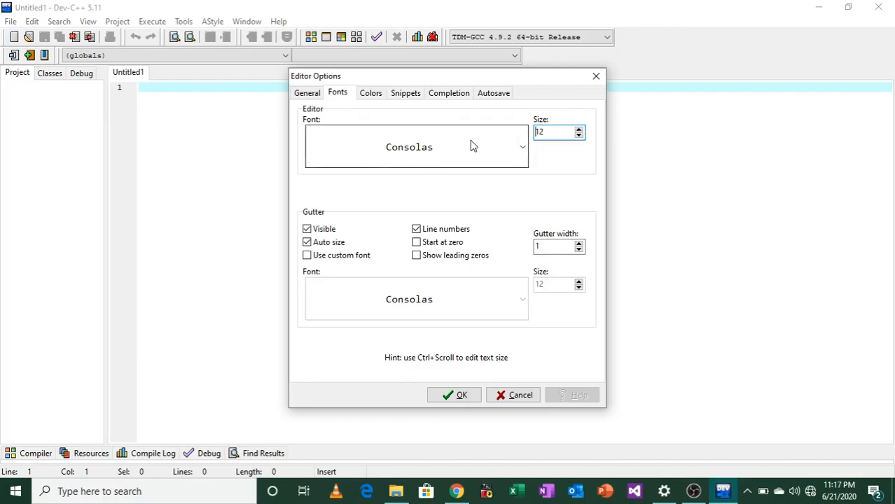
pyautogui.click(578, 130)
pyautogui.click(578, 129)
pyautogui.click(578, 129)
pyautogui.click(578, 130)
pyautogui.click(578, 129)
pyautogui.click(578, 129)
pyautogui.click(578, 129)
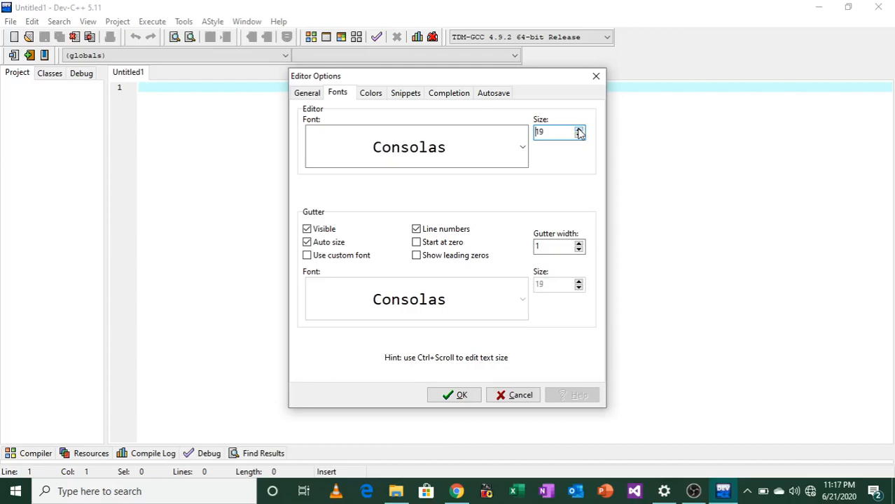
pyautogui.click(579, 129)
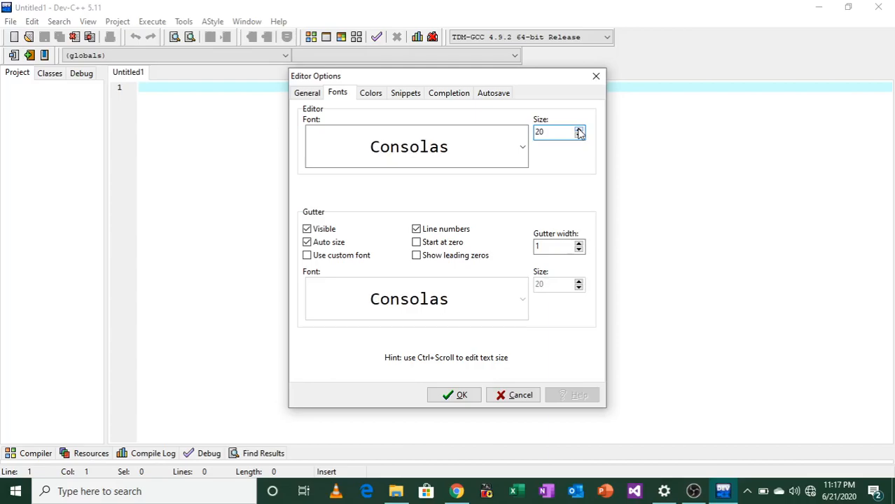
pyautogui.click(454, 396)
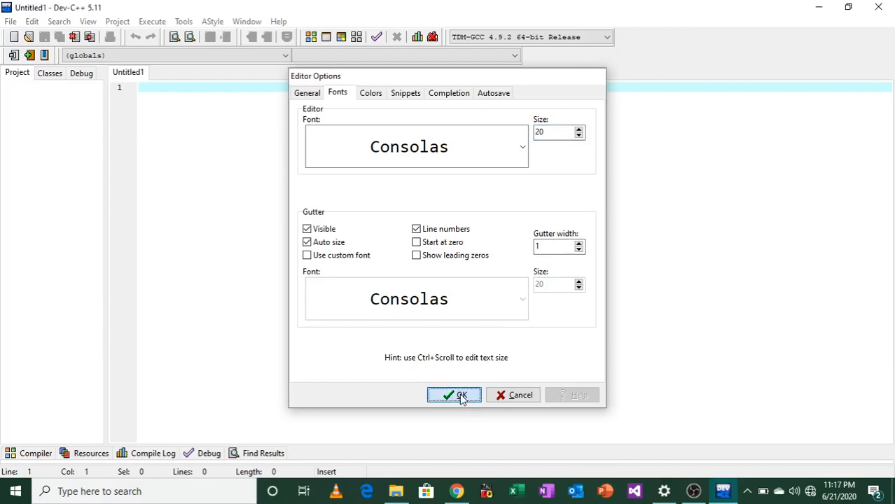
pyautogui.click(461, 396)
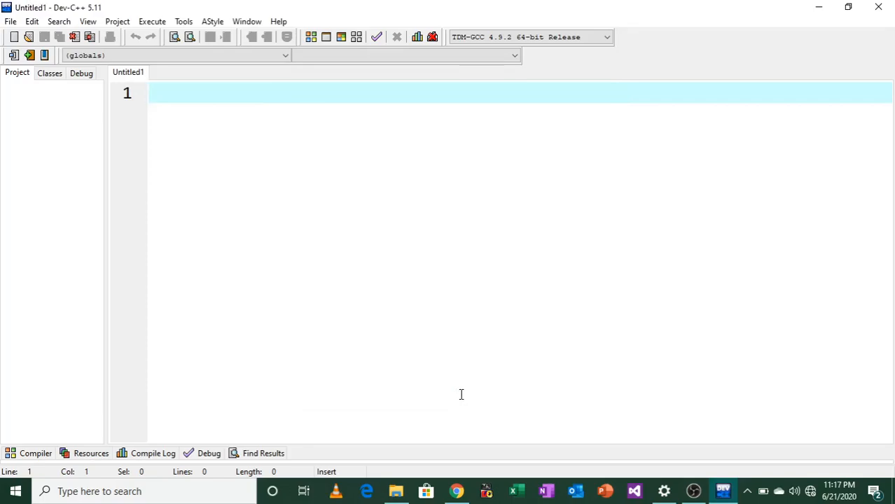
# - Write the header line #include<iostream> on line 1 of the new source file
pyautogui.write('#')
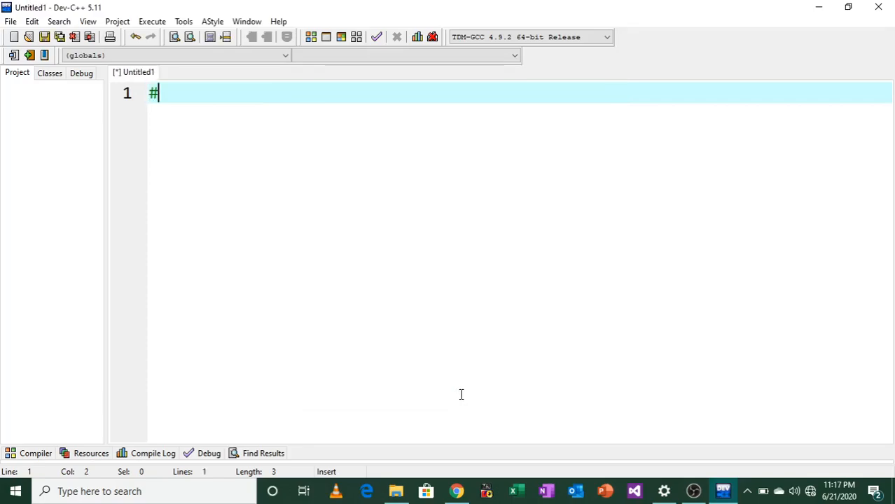
pyautogui.write('inc')
pyautogui.write('l')
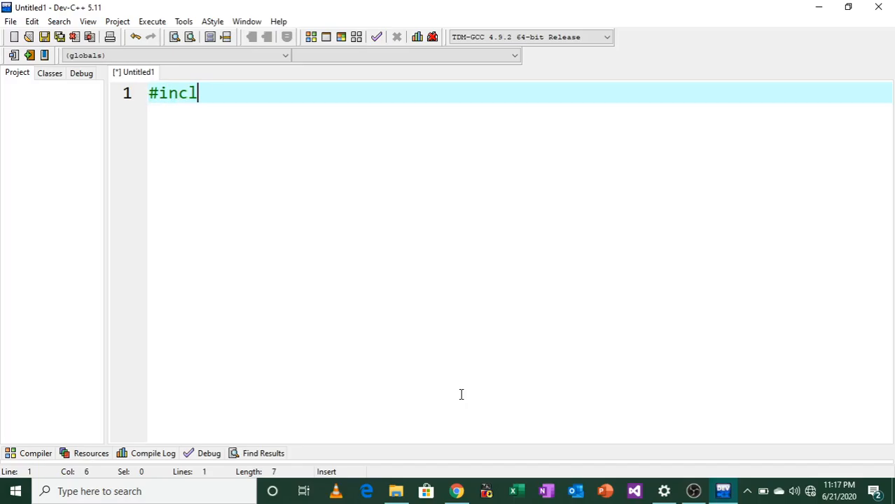
pyautogui.write('ude<io')
pyautogui.write('strea')
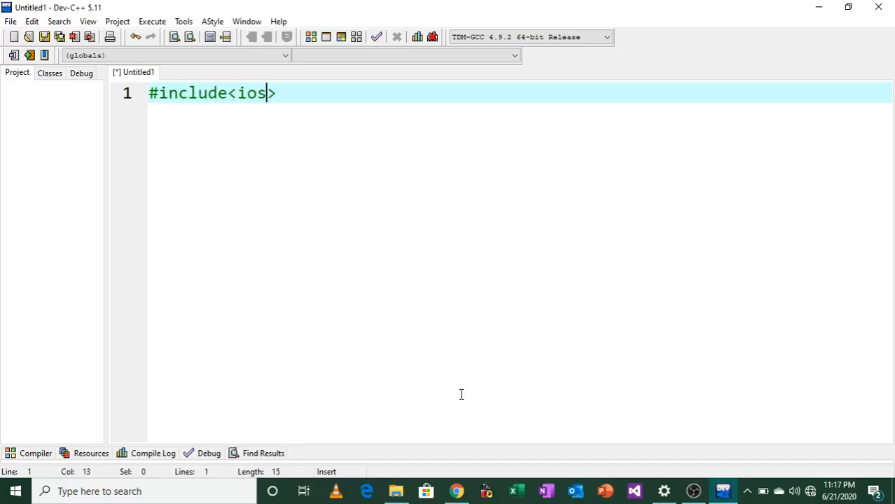
pyautogui.write('m')
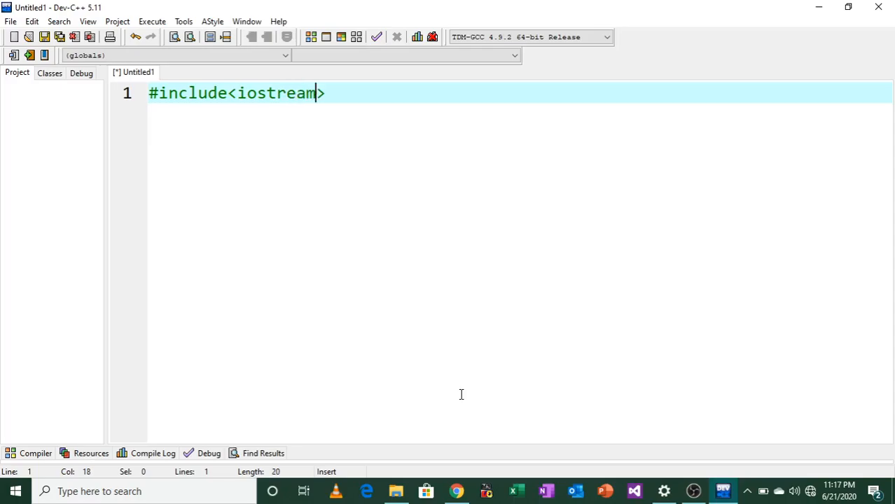